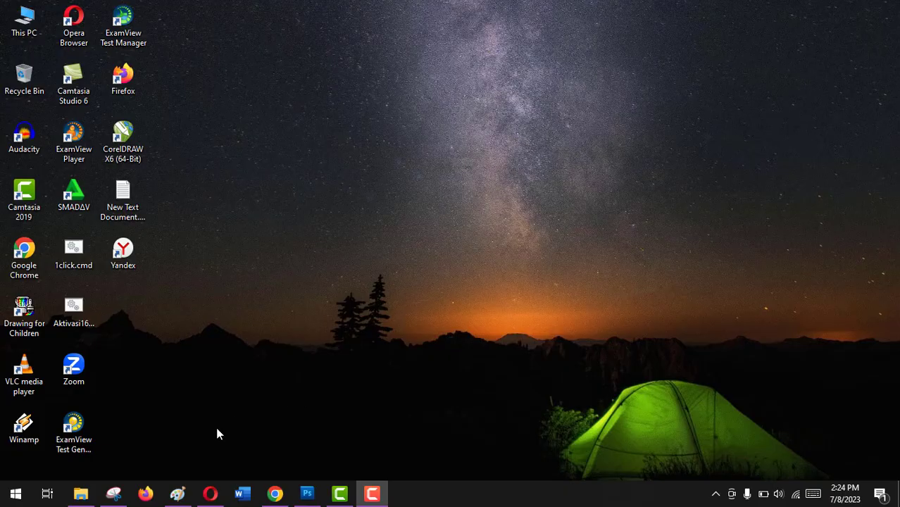
# Step: Switch to Paint and draw the character's wavy, curly hair outline in black with the thickest pencil line
pyautogui.click(178, 494)
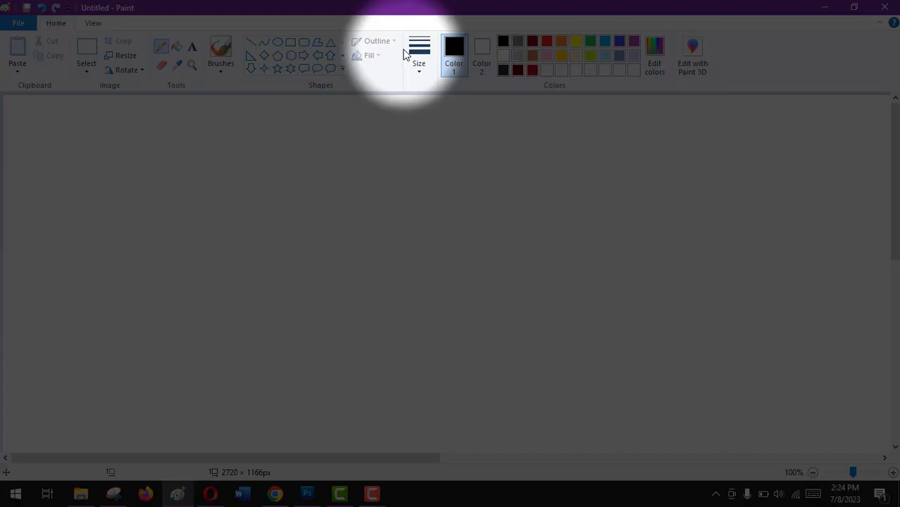
pyautogui.click(419, 55)
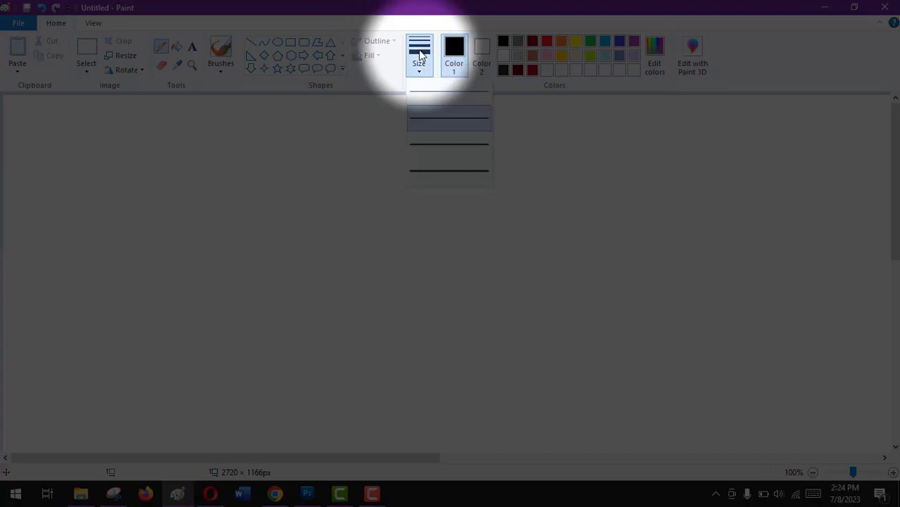
pyautogui.click(429, 175)
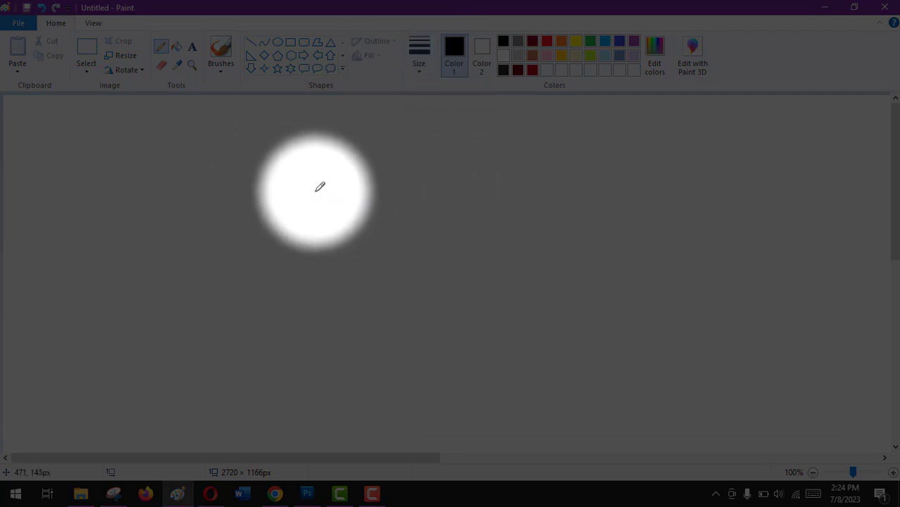
pyautogui.moveTo(315, 190)
pyautogui.mouseDown()
pyautogui.moveTo(291, 189)
pyautogui.moveTo(297, 148)
pyautogui.moveTo(270, 145)
pyautogui.moveTo(261, 156)
pyautogui.moveTo(199, 171)
pyautogui.moveTo(151, 172)
pyautogui.moveTo(77, 222)
pyautogui.moveTo(57, 250)
pyautogui.moveTo(56, 289)
pyautogui.moveTo(66, 304)
pyautogui.moveTo(106, 301)
pyautogui.moveTo(110, 318)
pyautogui.moveTo(129, 274)
pyautogui.moveTo(121, 263)
pyautogui.moveTo(126, 240)
pyautogui.moveTo(145, 230)
pyautogui.moveTo(201, 230)
pyautogui.moveTo(213, 217)
pyautogui.moveTo(330, 233)
pyautogui.moveTo(363, 213)
pyautogui.moveTo(358, 187)
pyautogui.mouseUp()
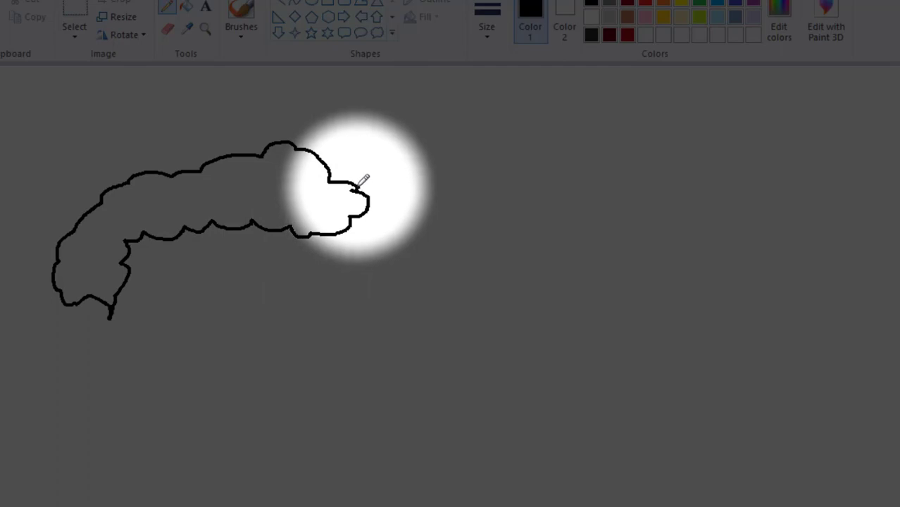
# Step: Draw the ear with its inner curl below the hair, and the face profile with nose, wide-open mouth and chin
pyautogui.moveTo(111, 309)
pyautogui.mouseDown()
pyautogui.moveTo(76, 304)
pyautogui.moveTo(61, 324)
pyautogui.moveTo(83, 364)
pyautogui.moveTo(110, 364)
pyautogui.mouseUp()
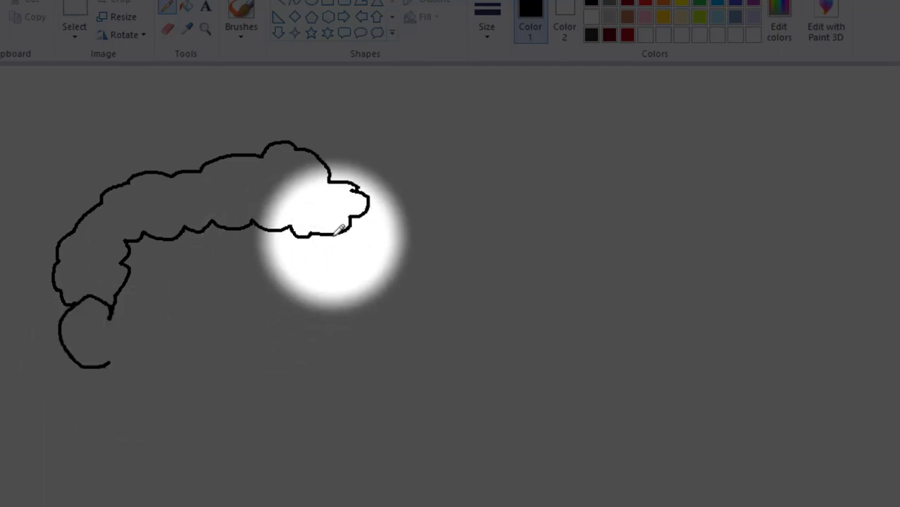
pyautogui.moveTo(330, 235)
pyautogui.mouseDown()
pyautogui.moveTo(335, 309)
pyautogui.moveTo(363, 307)
pyautogui.moveTo(373, 318)
pyautogui.moveTo(366, 334)
pyautogui.moveTo(301, 332)
pyautogui.moveTo(274, 351)
pyautogui.moveTo(246, 350)
pyautogui.moveTo(223, 369)
pyautogui.moveTo(196, 364)
pyautogui.moveTo(164, 396)
pyautogui.moveTo(200, 406)
pyautogui.moveTo(350, 390)
pyautogui.moveTo(369, 393)
pyautogui.moveTo(360, 411)
pyautogui.moveTo(155, 443)
pyautogui.moveTo(128, 432)
pyautogui.moveTo(113, 361)
pyautogui.mouseUp()
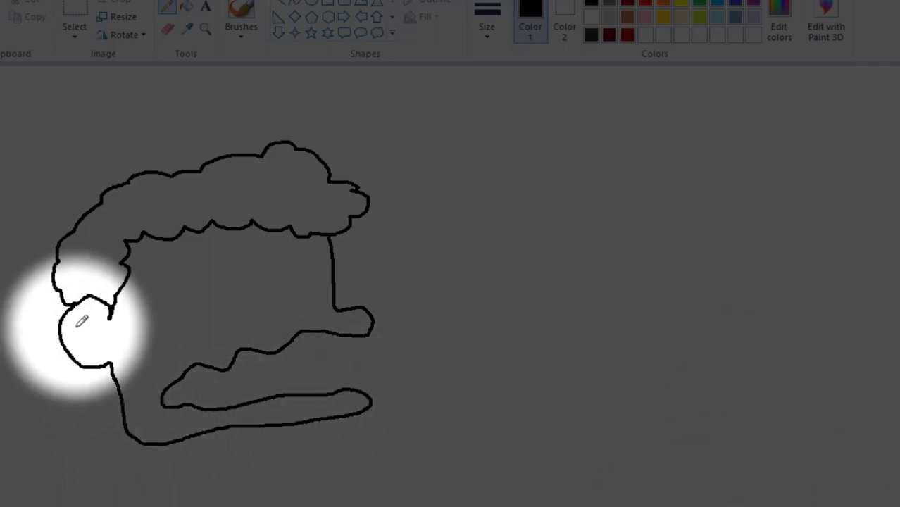
pyautogui.moveTo(78, 325)
pyautogui.mouseDown()
pyautogui.moveTo(94, 350)
pyautogui.moveTo(83, 344)
pyautogui.moveTo(97, 325)
pyautogui.mouseUp()
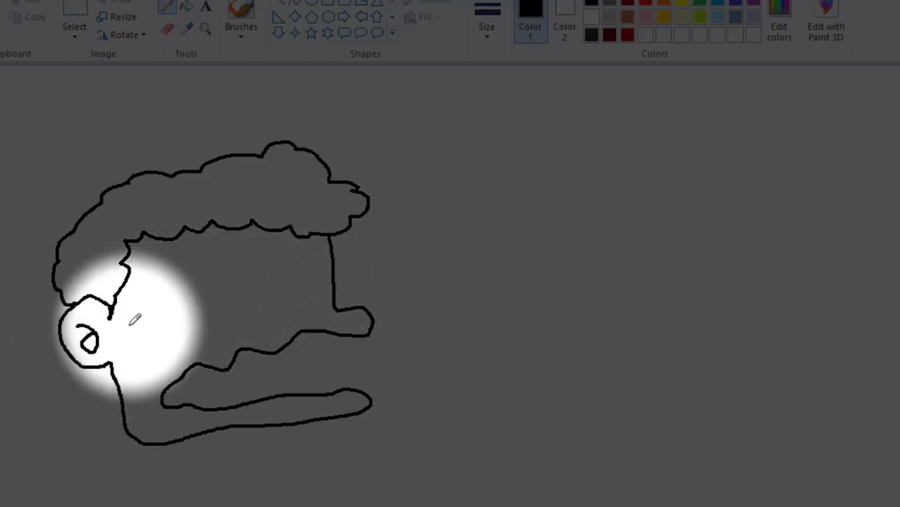
# Step: Draw the glasses with side arm, pupils and nose bridge, and close the open mouth with a curved edge and a tongue
pyautogui.moveTo(112, 307)
pyautogui.mouseDown()
pyautogui.moveTo(192, 283)
pyautogui.moveTo(200, 300)
pyautogui.moveTo(241, 307)
pyautogui.moveTo(262, 277)
pyautogui.moveTo(262, 258)
pyautogui.moveTo(201, 264)
pyautogui.moveTo(191, 274)
pyautogui.mouseUp()
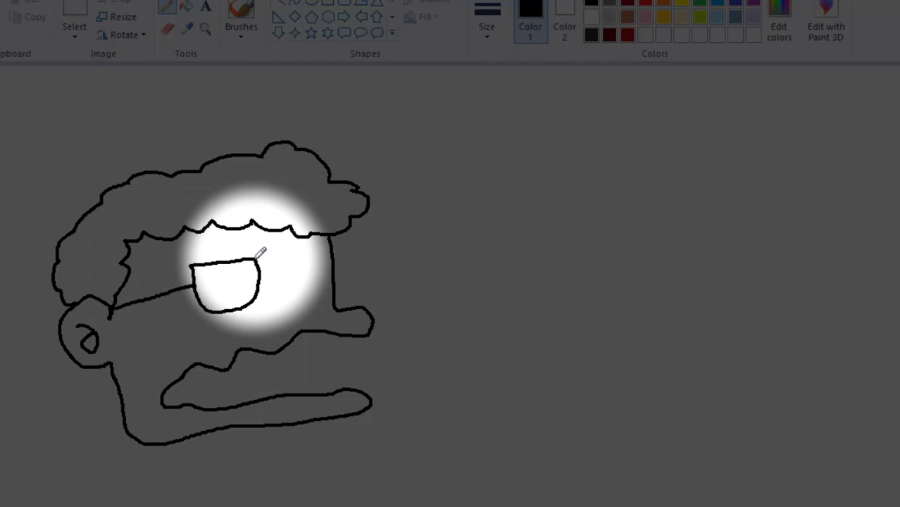
pyautogui.moveTo(257, 259); pyautogui.dragTo(324, 252)
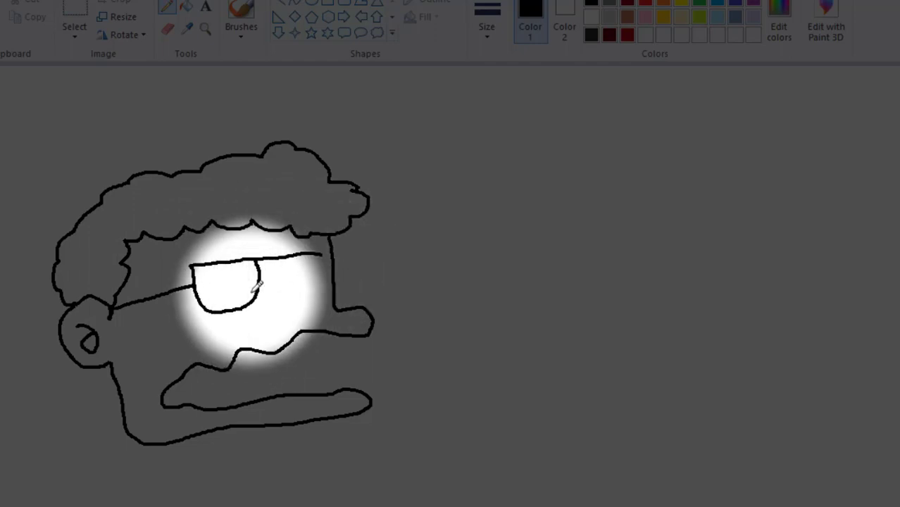
pyautogui.moveTo(285, 307)
pyautogui.mouseDown()
pyautogui.moveTo(312, 297)
pyautogui.moveTo(325, 254)
pyautogui.mouseUp()
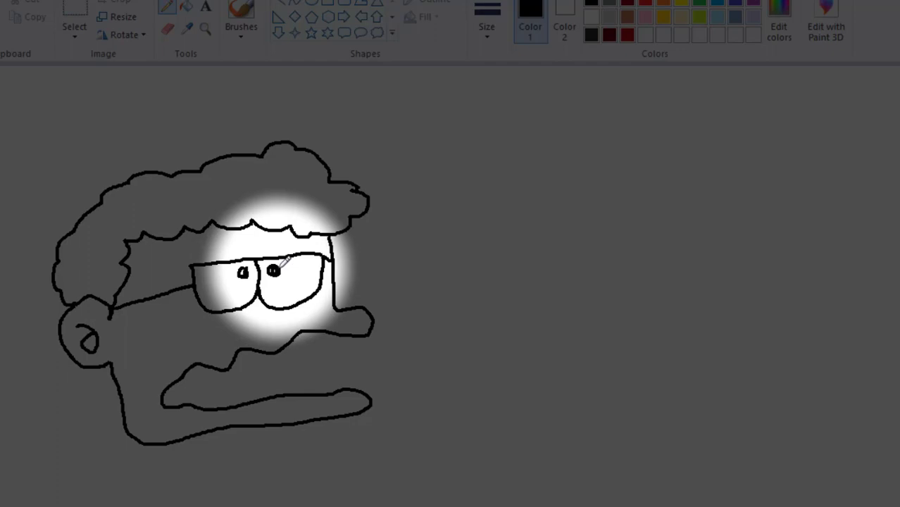
pyautogui.moveTo(245, 307); pyautogui.dragTo(272, 302)
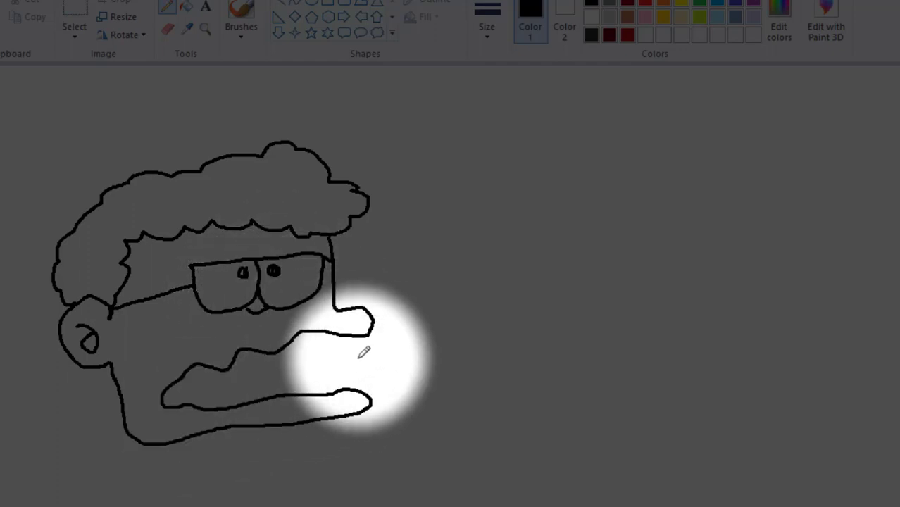
pyautogui.moveTo(325, 336)
pyautogui.mouseDown()
pyautogui.moveTo(341, 388)
pyautogui.moveTo(313, 392)
pyautogui.moveTo(273, 373)
pyautogui.moveTo(226, 399)
pyautogui.mouseUp()
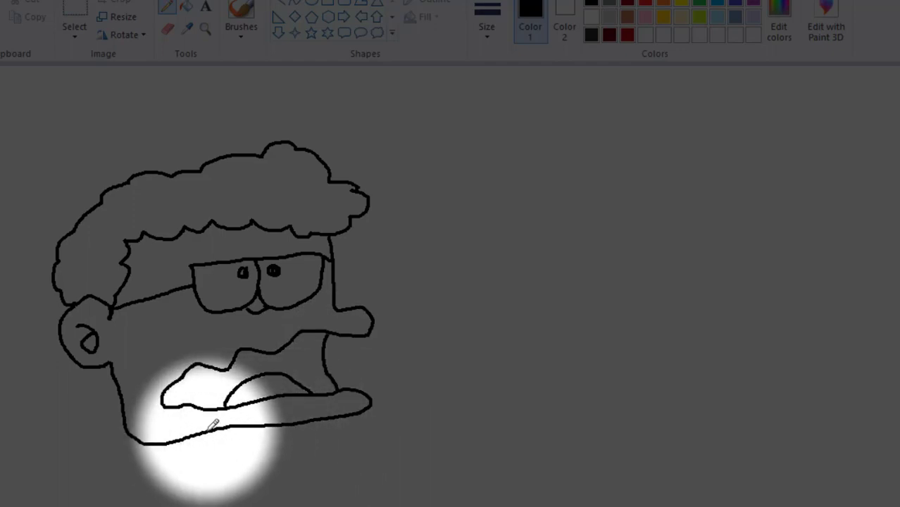
# Step: Draw the two shirt collar flaps and the tie knot under the chin
pyautogui.moveTo(208, 430)
pyautogui.mouseDown()
pyautogui.moveTo(259, 433)
pyautogui.moveTo(257, 424)
pyautogui.moveTo(301, 436)
pyautogui.moveTo(333, 420)
pyautogui.mouseUp()
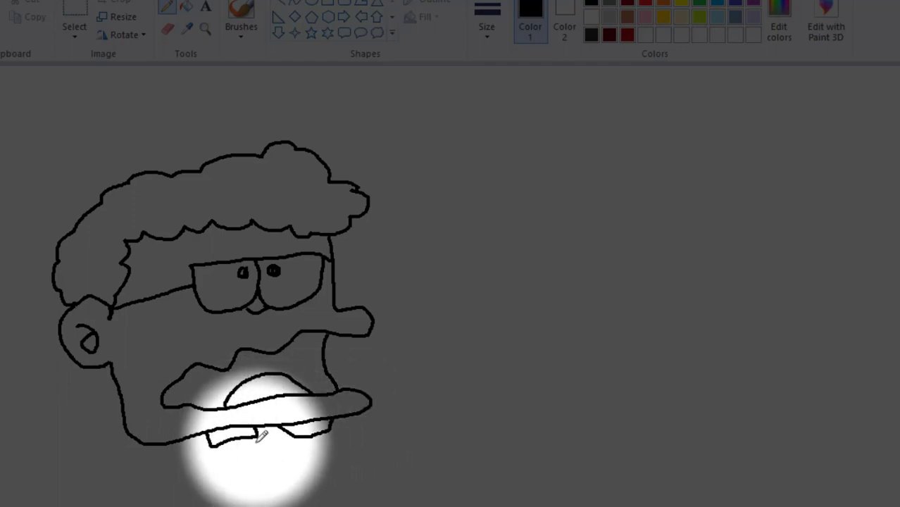
pyautogui.moveTo(260, 431); pyautogui.dragTo(275, 453)
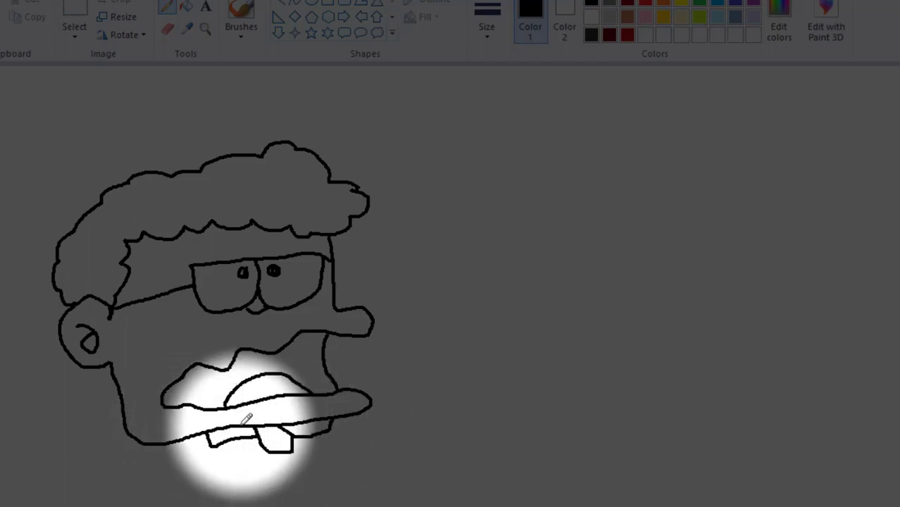
# Step: Select the whole head drawing and move it up to make room for the body
pyautogui.click(74, 15)
pyautogui.moveTo(41, 82)
pyautogui.mouseDown()
pyautogui.moveTo(424, 436)
pyautogui.moveTo(419, 492)
pyautogui.mouseUp()
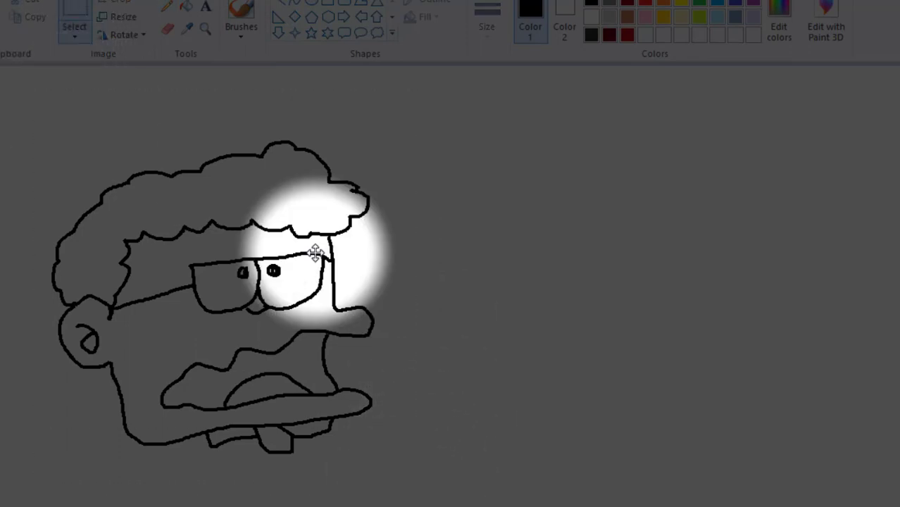
pyautogui.moveTo(315, 255); pyautogui.dragTo(316, 194)
pyautogui.click(551, 233)
# Step: With the pencil, draw the hanging tie below the knot and the shirt's left edge and hem
pyautogui.click(167, 6)
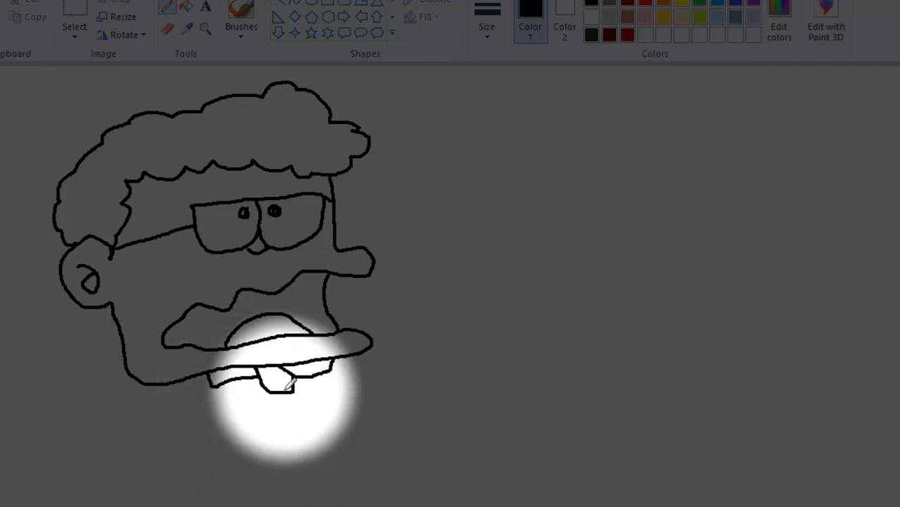
pyautogui.moveTo(270, 393); pyautogui.dragTo(294, 482)
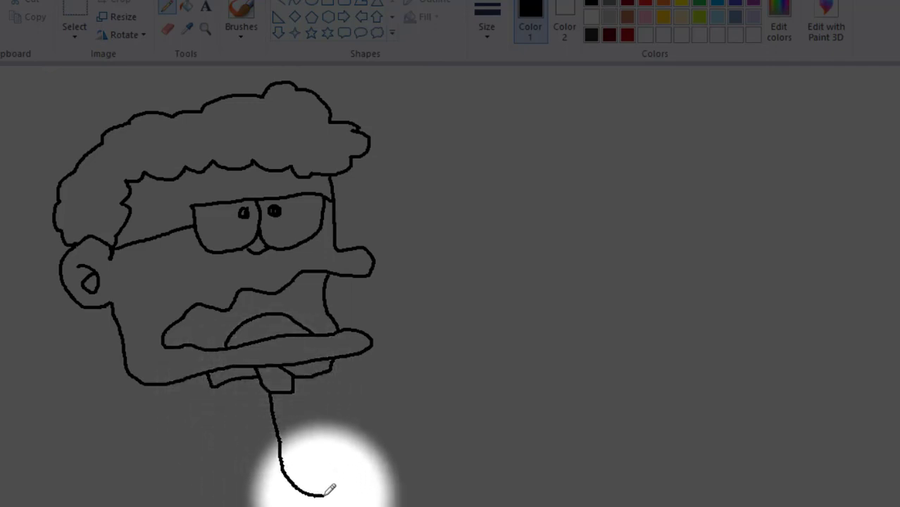
pyautogui.moveTo(345, 472)
pyautogui.mouseDown()
pyautogui.moveTo(335, 433)
pyautogui.moveTo(298, 395)
pyautogui.mouseUp()
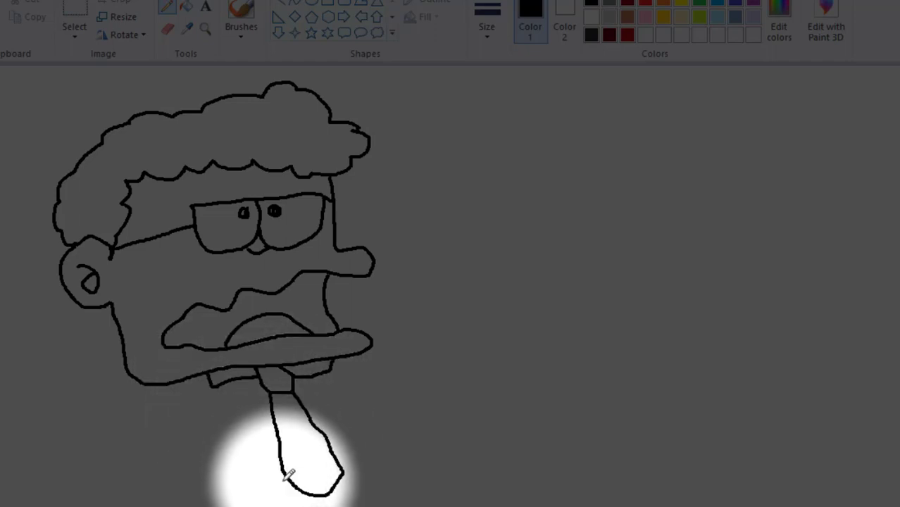
pyautogui.moveTo(293, 484)
pyautogui.mouseDown()
pyautogui.moveTo(228, 493)
pyautogui.moveTo(240, 446)
pyautogui.moveTo(209, 387)
pyautogui.mouseUp()
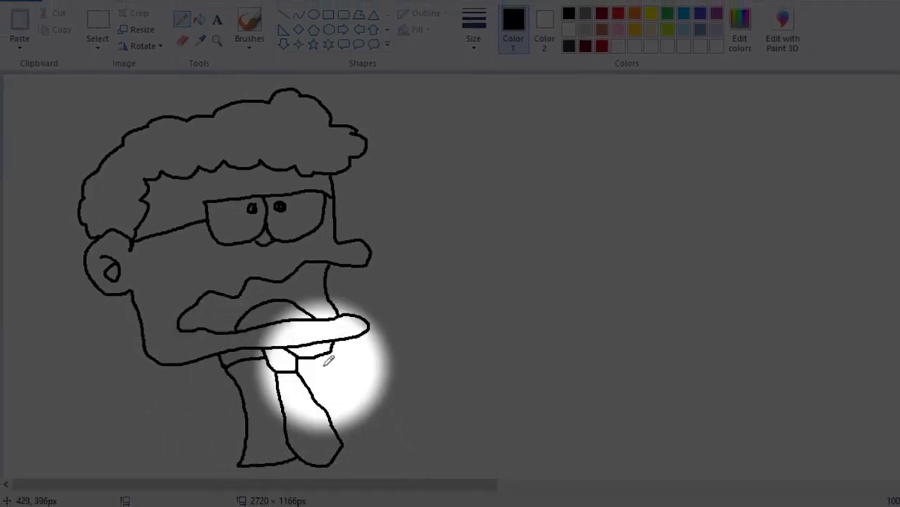
# Step: Draw the shirt's right edge, the notched jacket lapels on both sides and the jacket's pointed lower right corner
pyautogui.moveTo(332, 352)
pyautogui.mouseDown()
pyautogui.moveTo(362, 428)
pyautogui.moveTo(349, 436)
pyautogui.mouseUp()
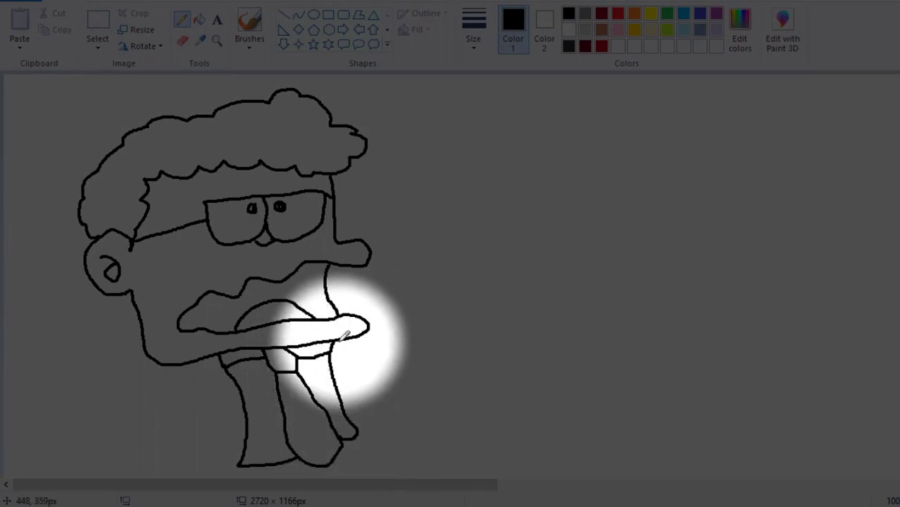
pyautogui.moveTo(335, 345)
pyautogui.mouseDown()
pyautogui.moveTo(371, 380)
pyautogui.moveTo(345, 417)
pyautogui.mouseUp()
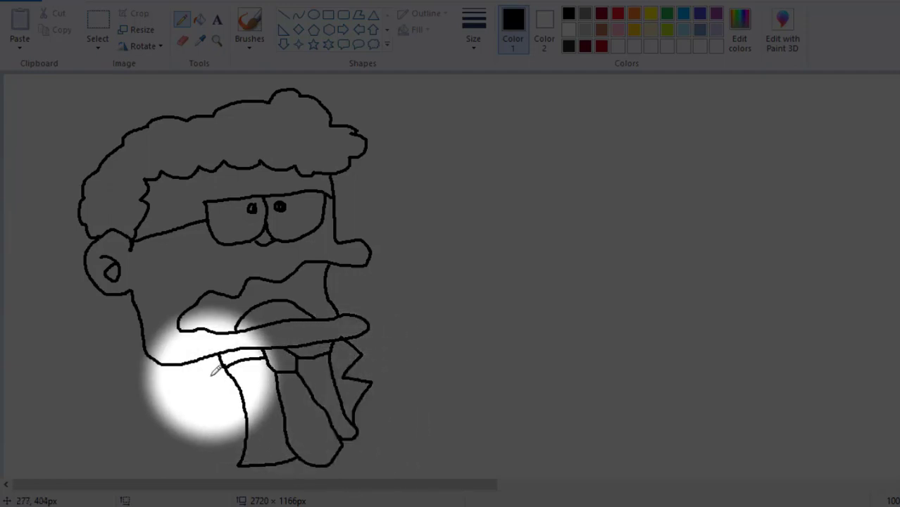
pyautogui.moveTo(248, 416)
pyautogui.mouseDown()
pyautogui.moveTo(187, 389)
pyautogui.moveTo(211, 380)
pyautogui.moveTo(185, 369)
pyautogui.moveTo(189, 358)
pyautogui.mouseUp()
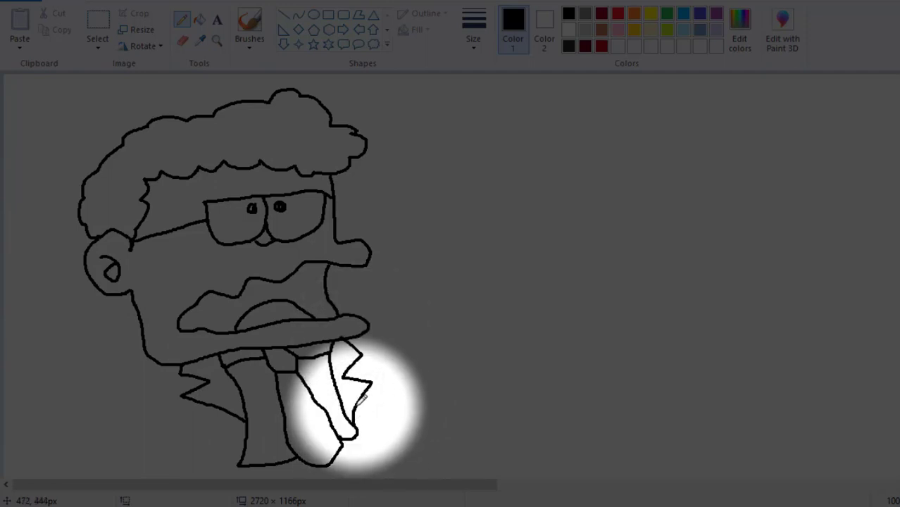
pyautogui.moveTo(358, 412)
pyautogui.mouseDown()
pyautogui.moveTo(409, 454)
pyautogui.moveTo(380, 459)
pyautogui.moveTo(345, 440)
pyautogui.mouseUp()
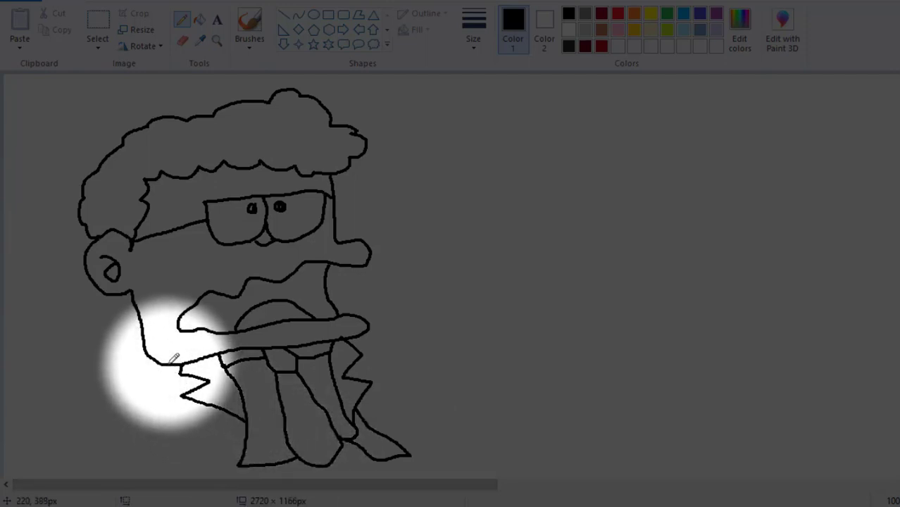
# Step: Draw the bent left sleeve with the jacket's lower edge, and the outstretched right arm ending in a fist
pyautogui.moveTo(160, 366)
pyautogui.mouseDown()
pyautogui.moveTo(54, 440)
pyautogui.moveTo(62, 459)
pyautogui.moveTo(86, 467)
pyautogui.moveTo(145, 414)
pyautogui.moveTo(196, 416)
pyautogui.moveTo(200, 387)
pyautogui.moveTo(200, 442)
pyautogui.moveTo(228, 435)
pyautogui.mouseUp()
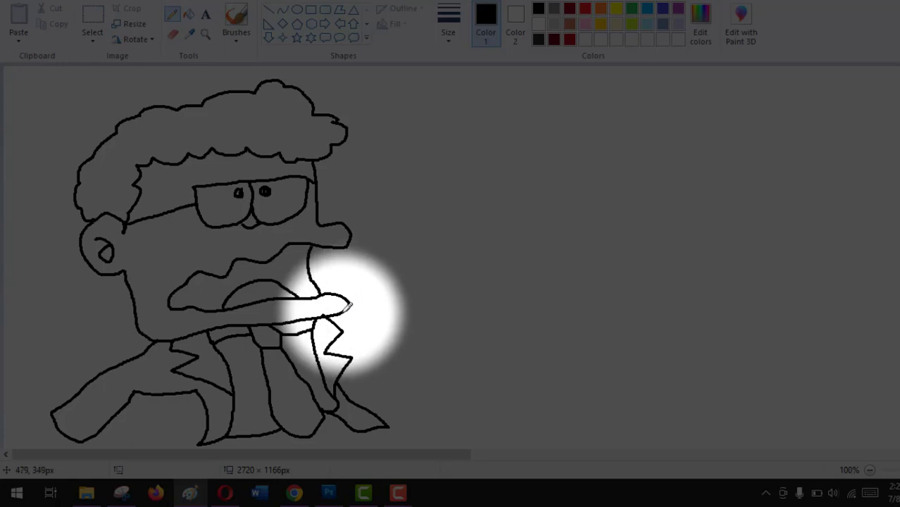
pyautogui.moveTo(348, 307)
pyautogui.mouseDown()
pyautogui.moveTo(442, 314)
pyautogui.moveTo(457, 340)
pyautogui.moveTo(455, 349)
pyautogui.moveTo(419, 355)
pyautogui.moveTo(380, 346)
pyautogui.moveTo(343, 371)
pyautogui.mouseUp()
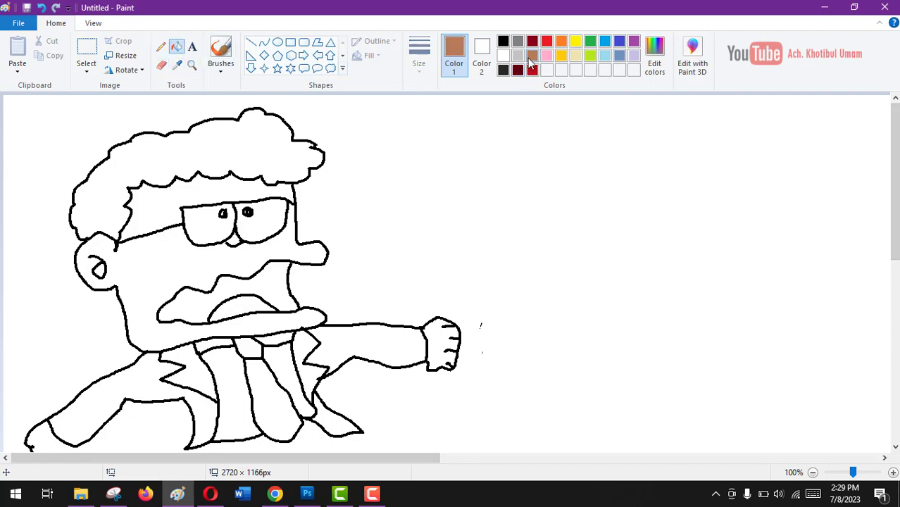
# Step: Pick the basic dark brown colour (red 64, green 0, blue 0) and fill the hair with it
pyautogui.click(654, 64)
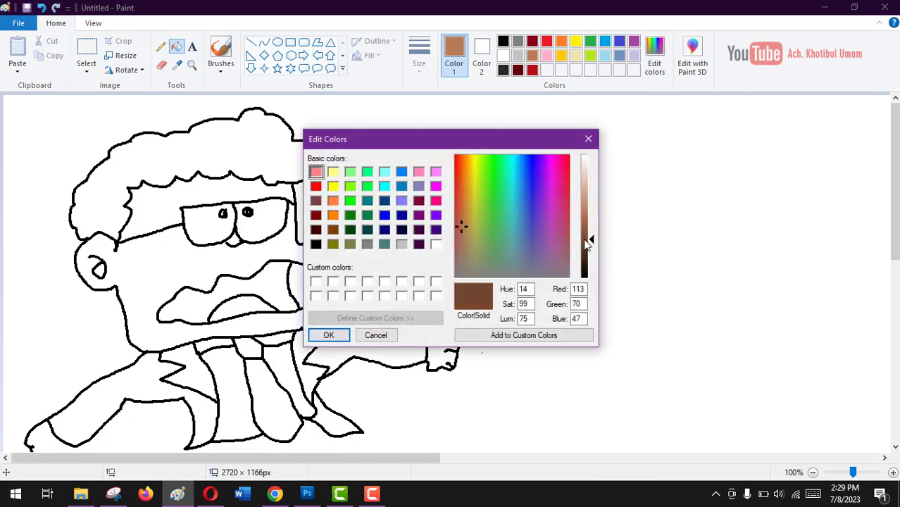
pyautogui.click(590, 260)
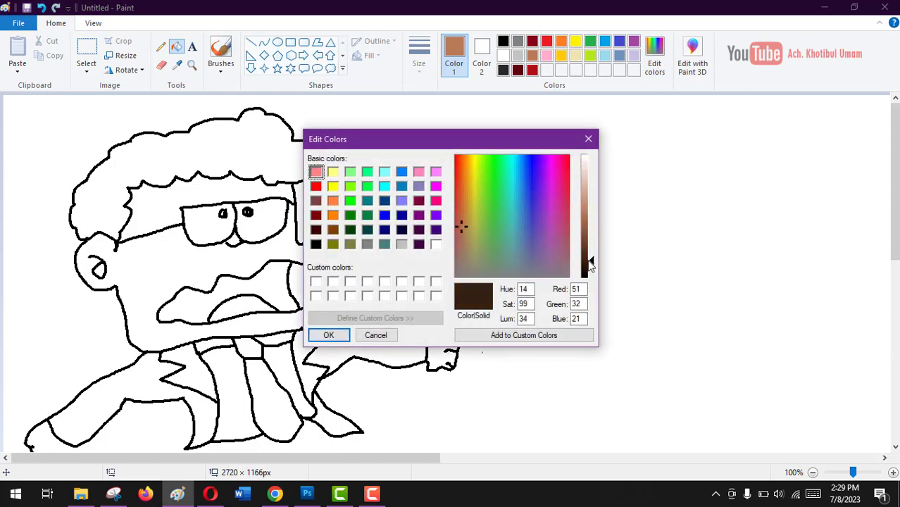
pyautogui.click(316, 230)
pyautogui.click(328, 335)
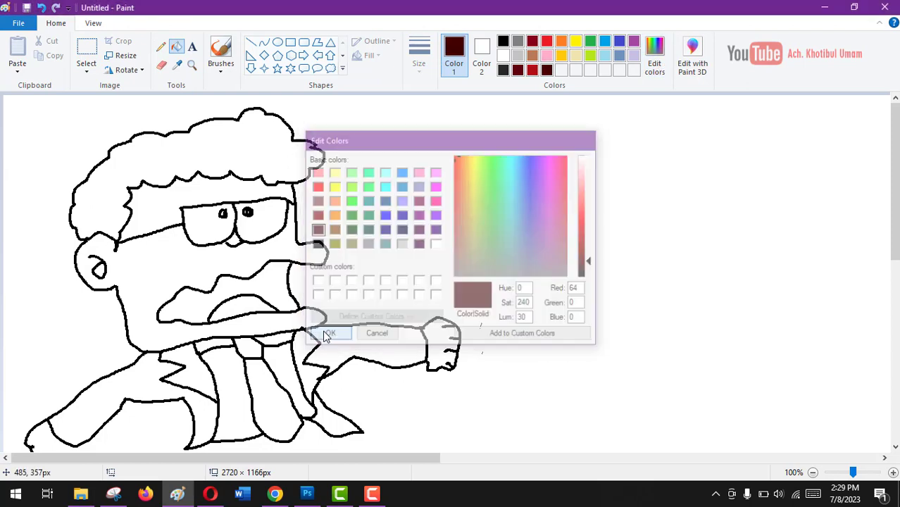
pyautogui.click(214, 153)
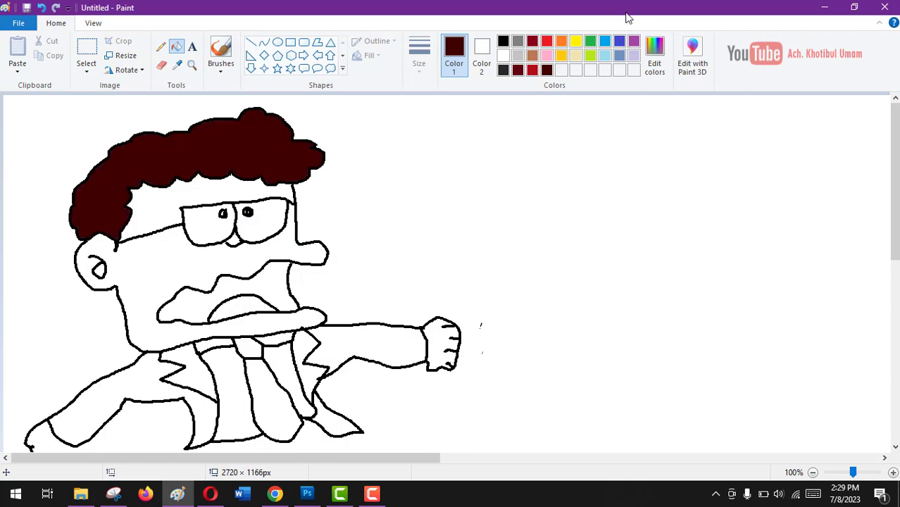
# Step: Fill the inside of the mouth with dark red and the tongue with bright red
pyautogui.click(531, 69)
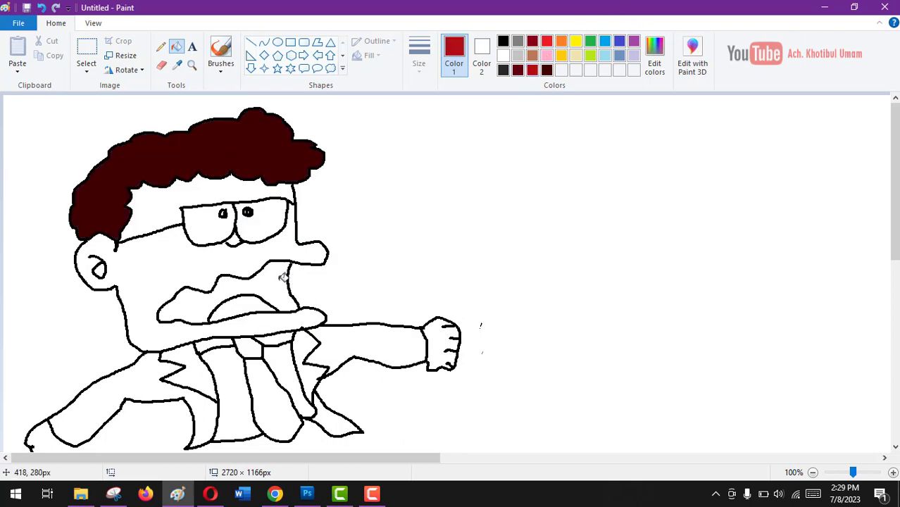
pyautogui.click(199, 283)
pyautogui.click(547, 44)
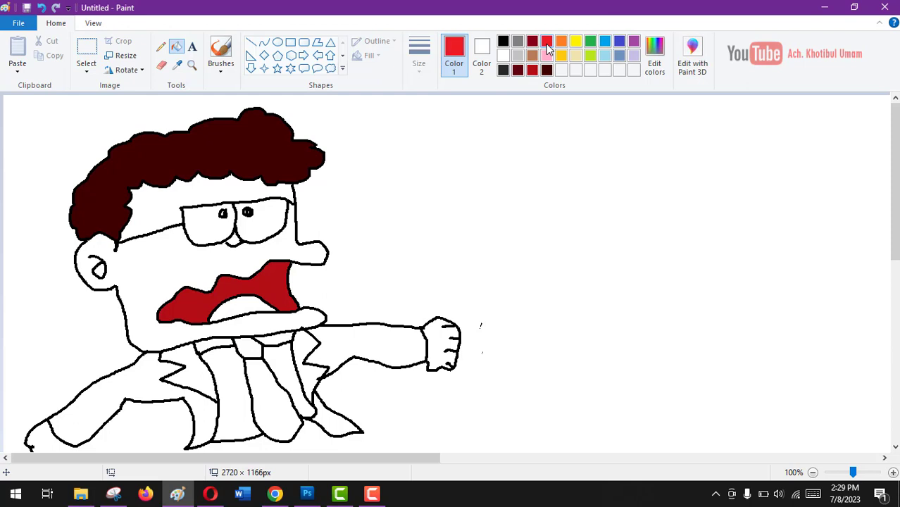
pyautogui.click(256, 302)
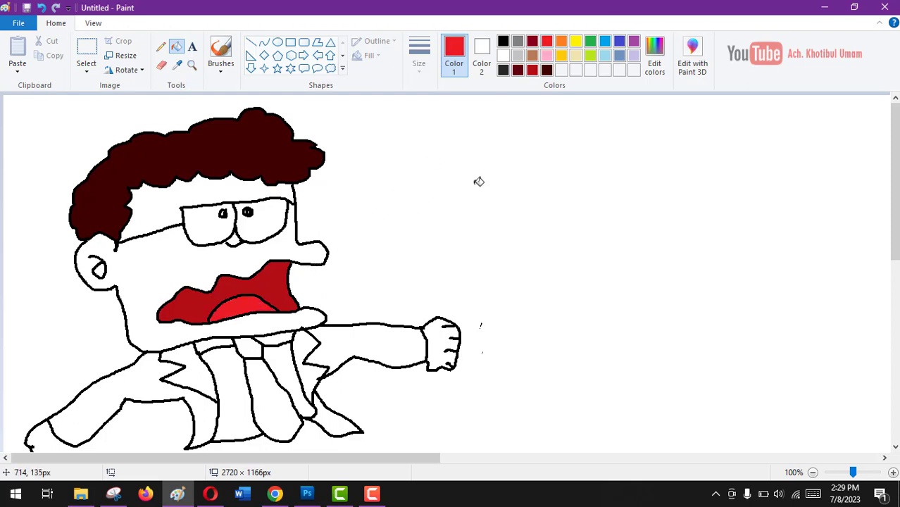
# Step: Lighten orange into a pale skin tone and fill the face area below the glasses with it
pyautogui.click(561, 42)
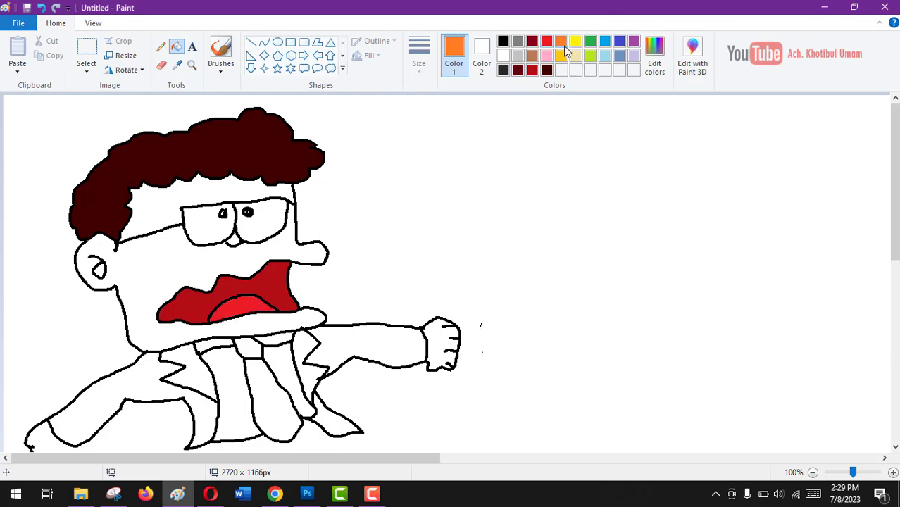
pyautogui.click(654, 60)
pyautogui.moveTo(589, 214); pyautogui.dragTo(586, 185)
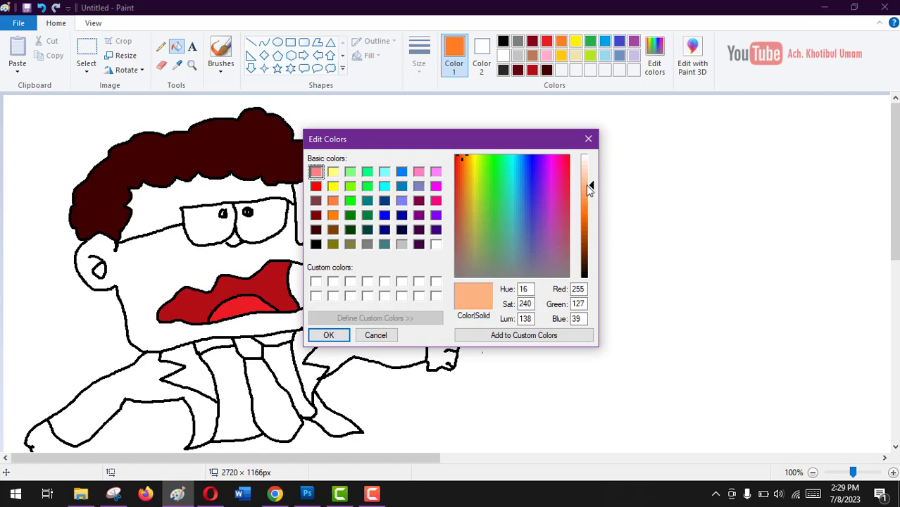
pyautogui.click(328, 335)
pyautogui.click(261, 259)
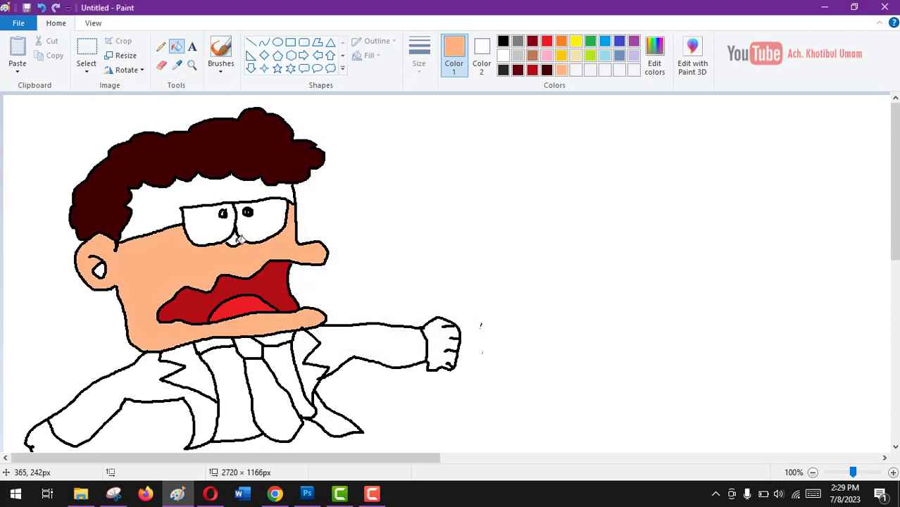
# Step: Fill the forehead with the pale skin tone and the inner ear with a darker orange (red 255, green 157, blue 91)
pyautogui.click(222, 197)
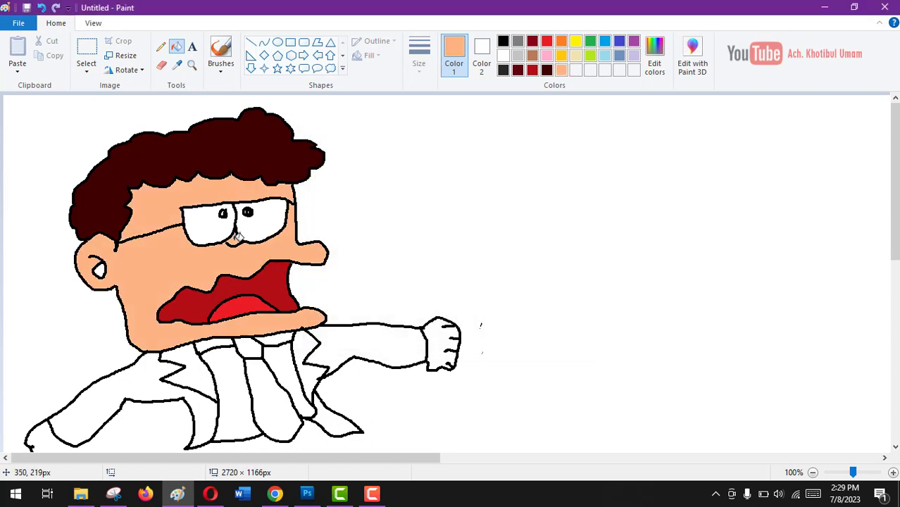
pyautogui.click(654, 55)
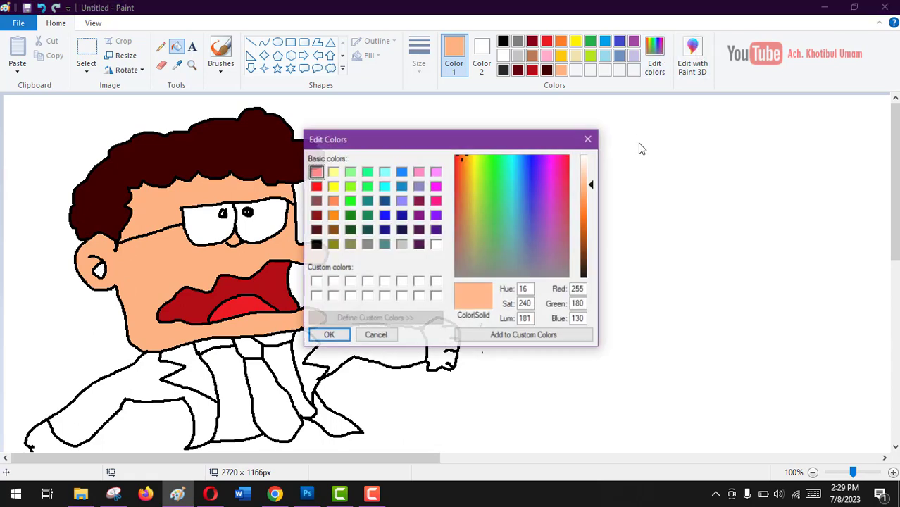
pyautogui.click(585, 196)
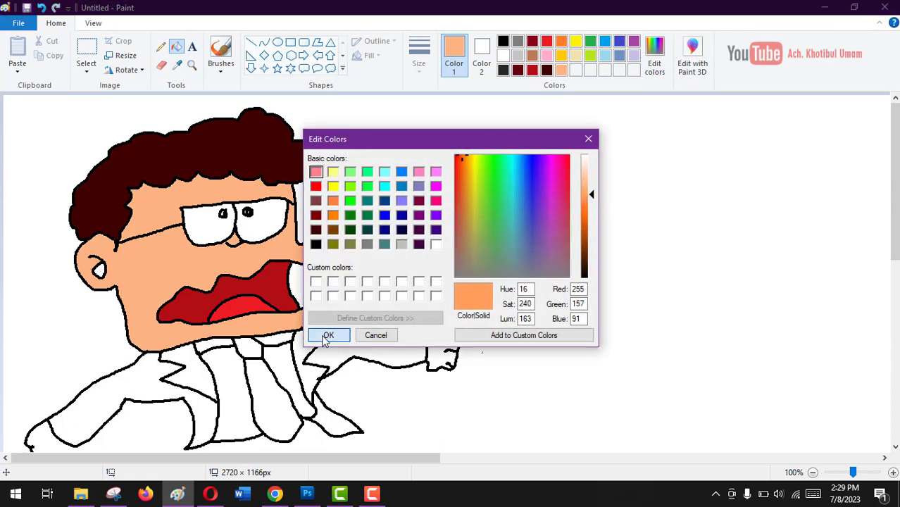
pyautogui.click(327, 335)
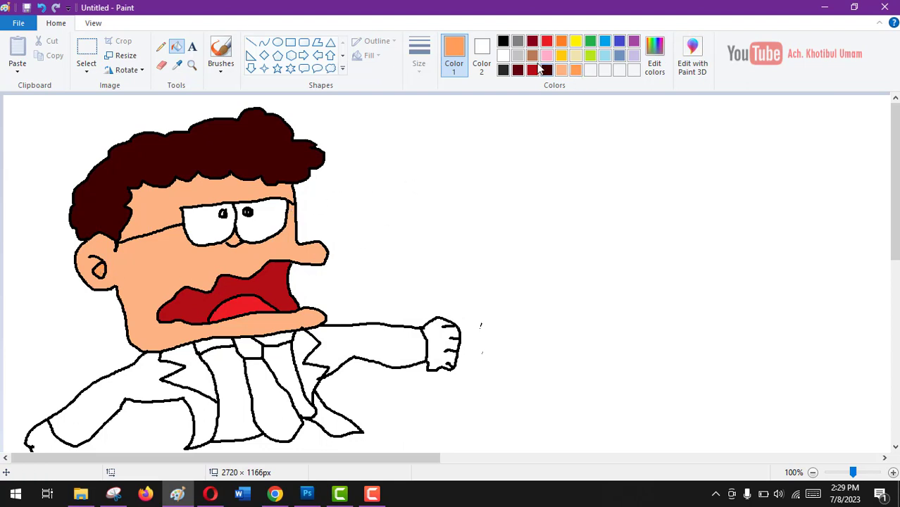
# Step: Darken white slightly into a very light grey and fill both lenses of the glasses with it
pyautogui.click(503, 56)
pyautogui.click(654, 57)
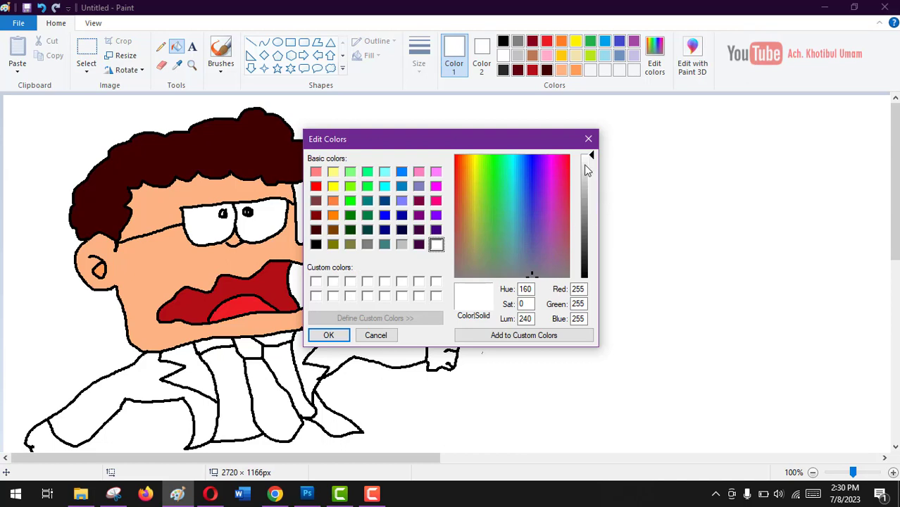
pyautogui.click(587, 169)
pyautogui.click(328, 336)
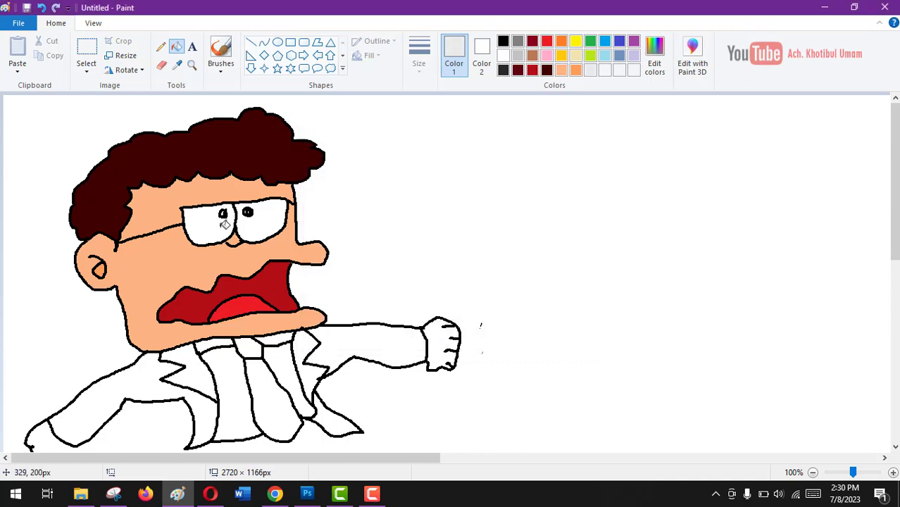
pyautogui.click(223, 224)
pyautogui.click(256, 225)
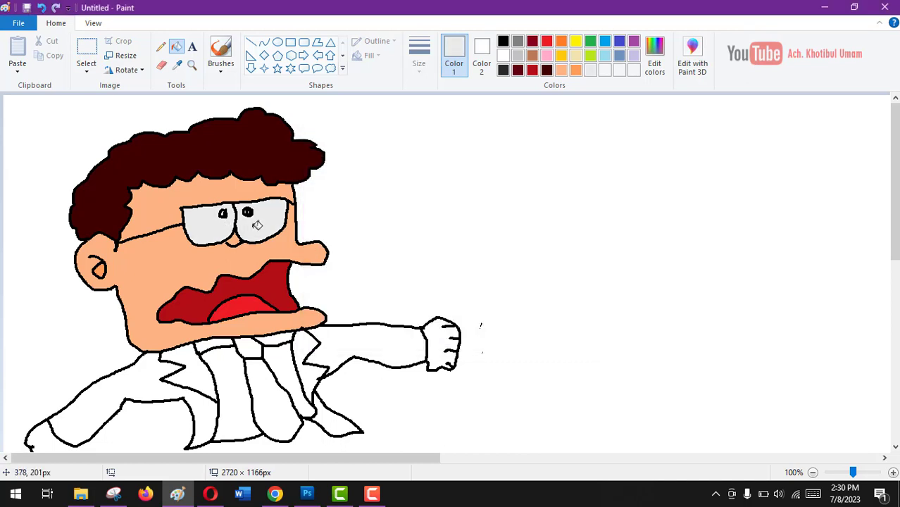
# Step: Fill the whole jacket with purple: both sleeves, both lapels and the lower front flap
pyautogui.click(634, 41)
pyautogui.click(374, 341)
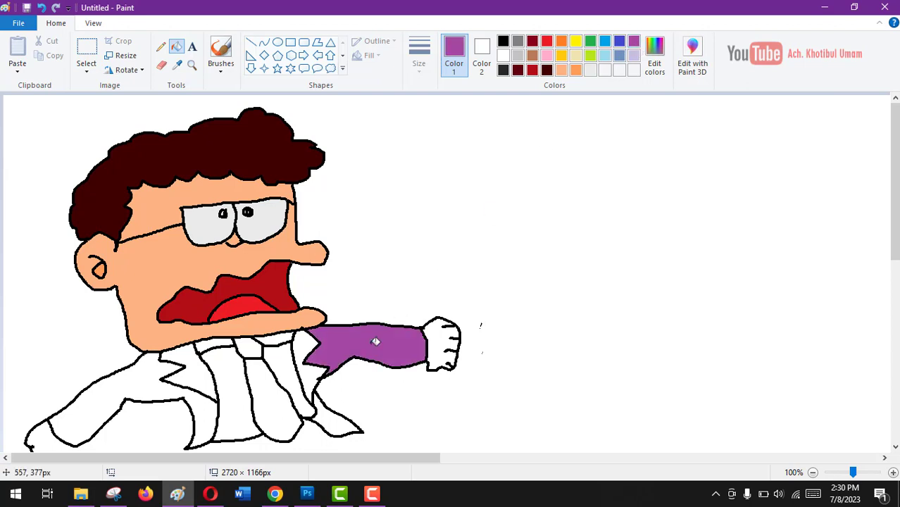
pyautogui.click(150, 373)
pyautogui.click(200, 378)
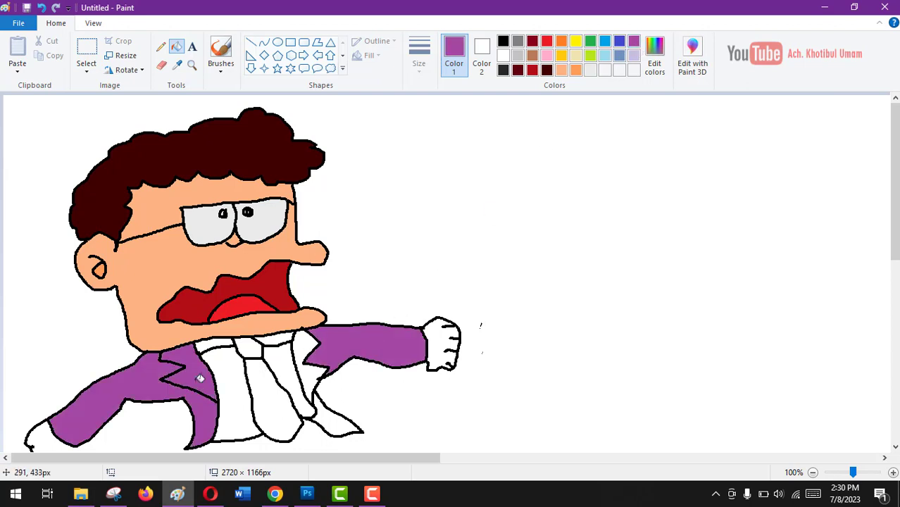
pyautogui.click(313, 370)
pyautogui.click(327, 419)
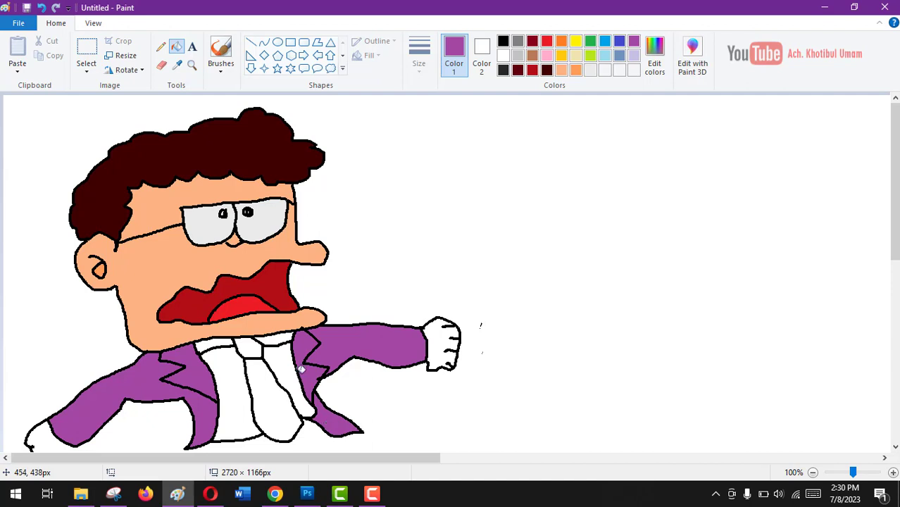
# Step: Fill the tie with the custom dark red and its knot with the darker maroon custom colour
pyautogui.click(530, 71)
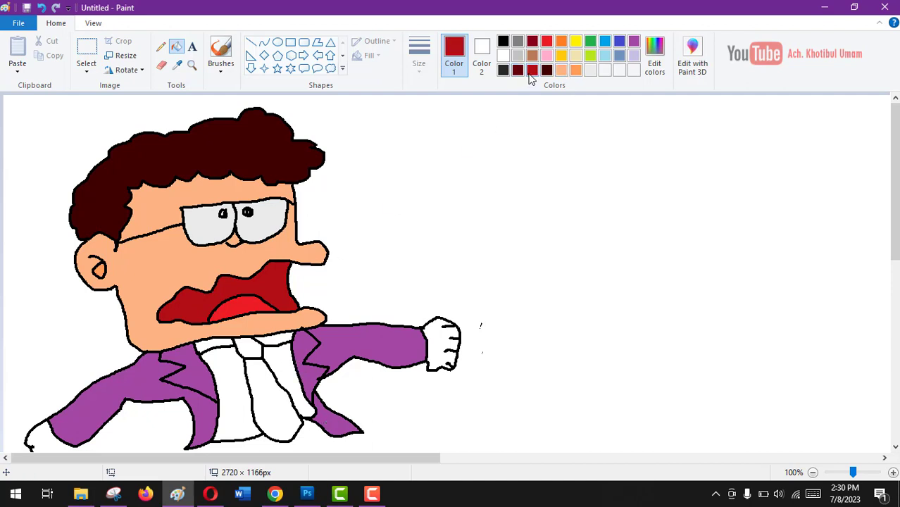
pyautogui.click(259, 365)
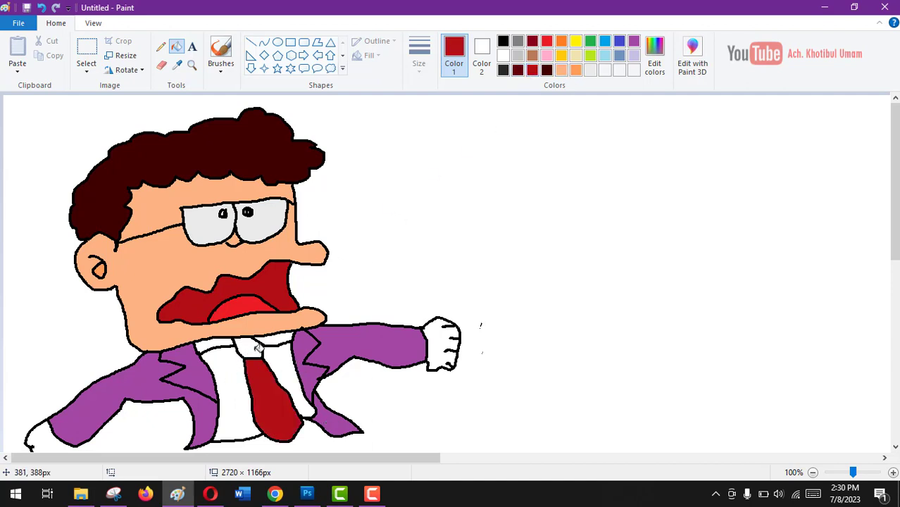
pyautogui.click(257, 347)
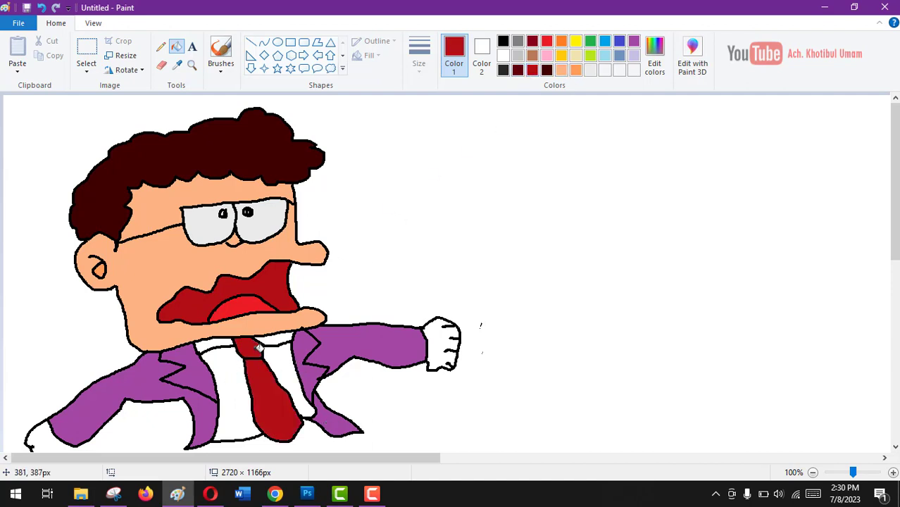
pyautogui.click(517, 71)
pyautogui.click(249, 347)
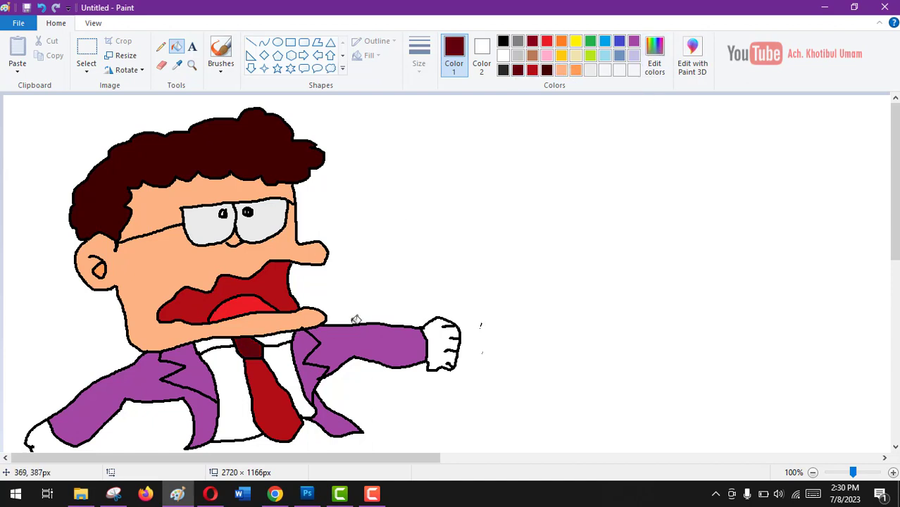
# Step: Fill the fist of the outstretched right arm with the darker orange custom colour
pyautogui.click(576, 71)
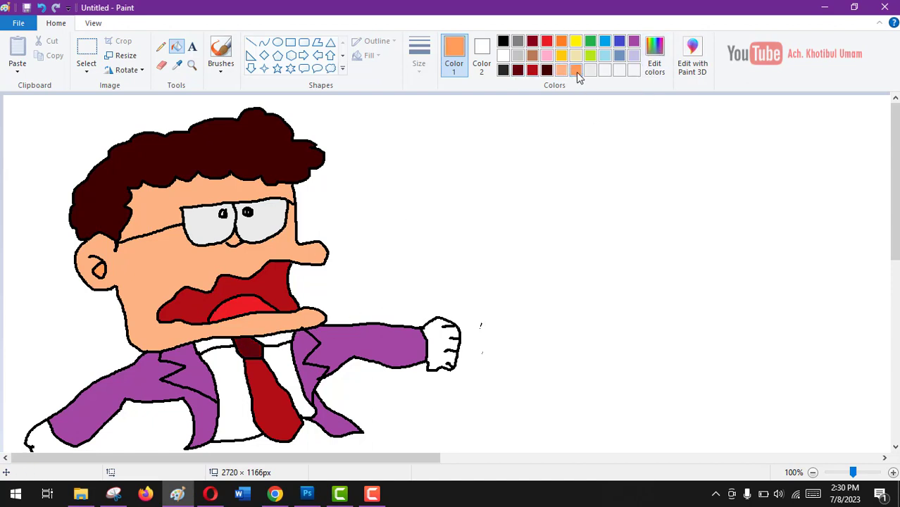
pyautogui.click(440, 326)
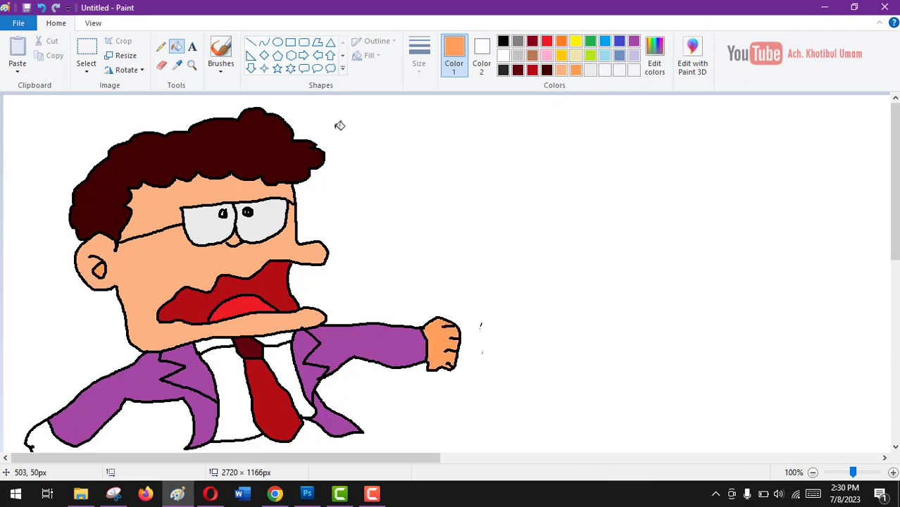
# Step: Erase the incomplete hand at the left sleeve and redraw it in black as a closed hand with curled fingers
pyautogui.click(163, 65)
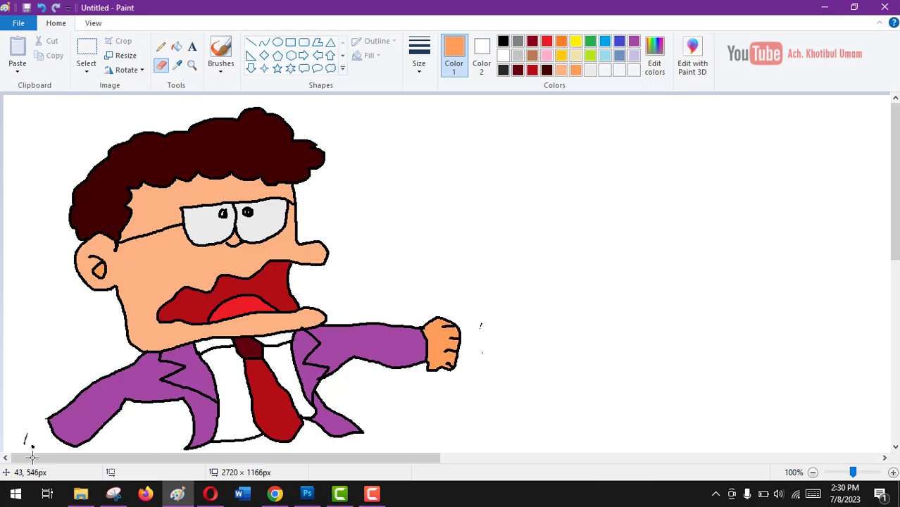
pyautogui.click(161, 46)
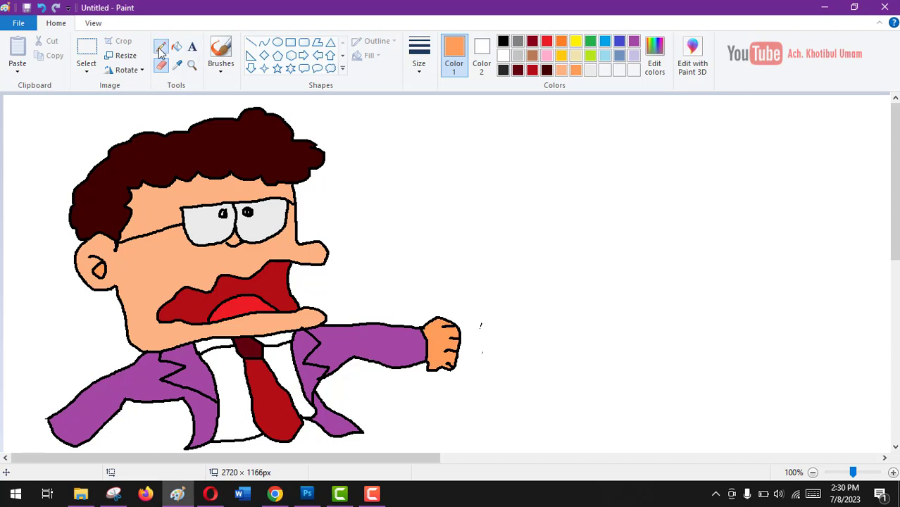
pyautogui.click(503, 41)
pyautogui.moveTo(71, 446)
pyautogui.mouseDown()
pyautogui.moveTo(35, 412)
pyautogui.moveTo(49, 417)
pyautogui.mouseUp()
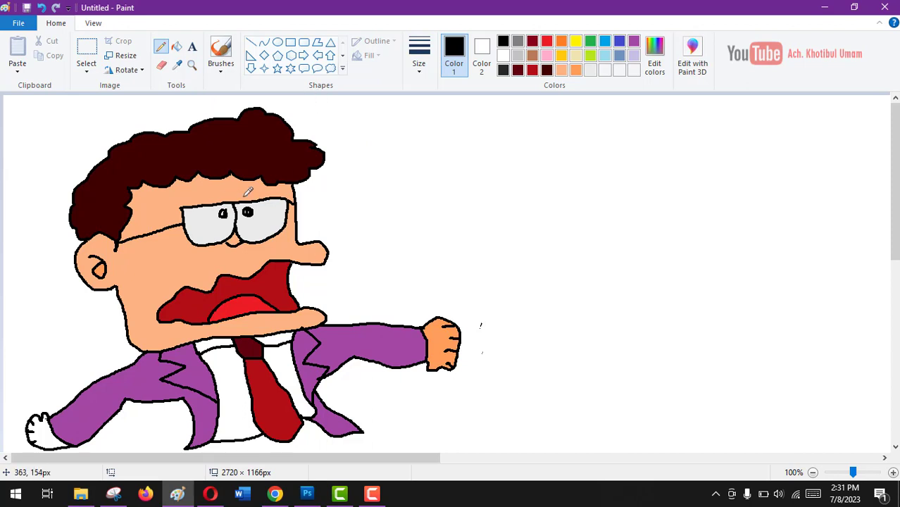
# Step: Draw a short black brow line on the forehead just above the bridge of the glasses
pyautogui.moveTo(243, 196); pyautogui.dragTo(231, 199)
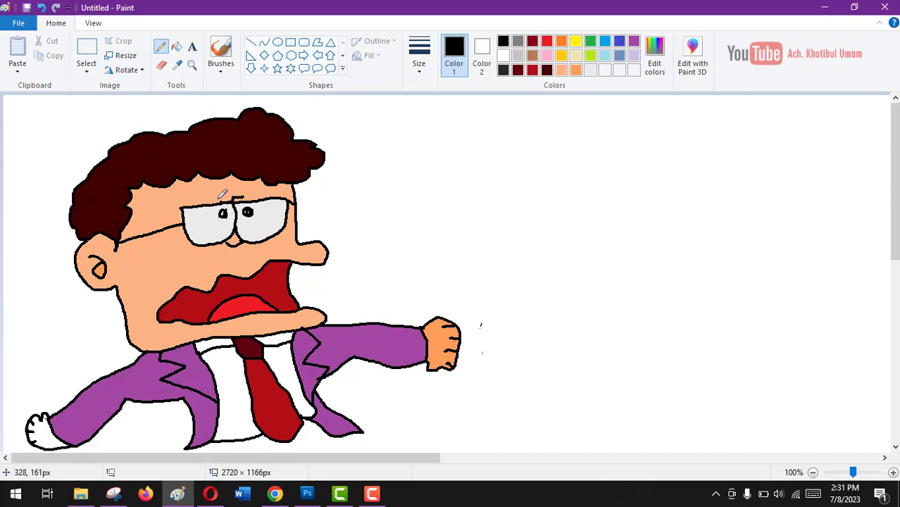